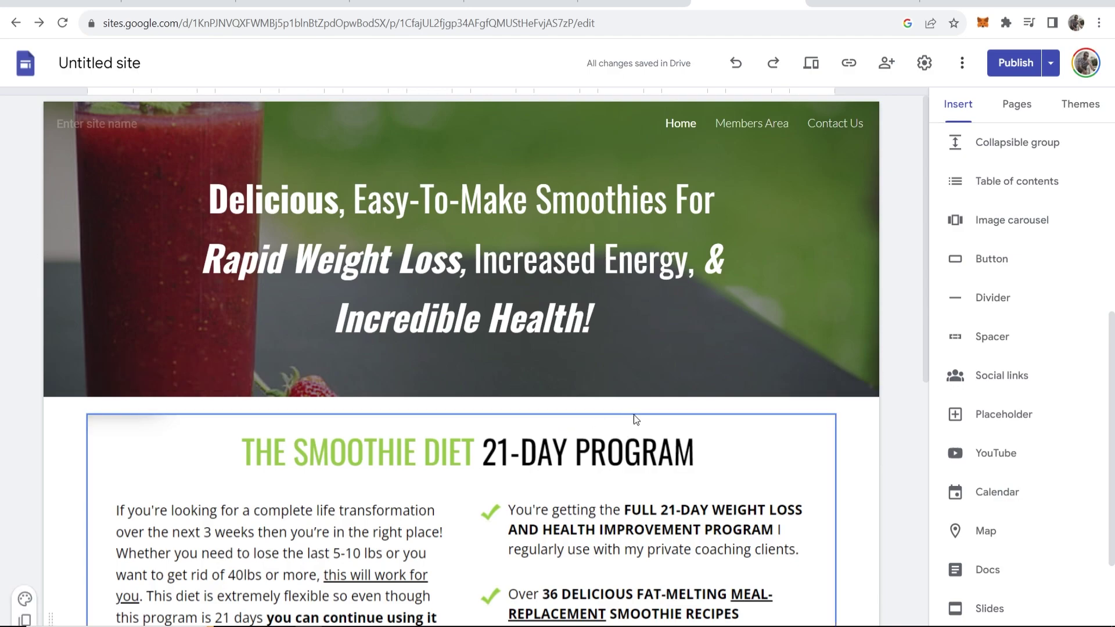
Start a new button named 'Download' on the Sites page, then go to the Google Drive tab.
{"action": "scroll", "coordinate": [1043, 301], "scroll_direction": "up", "scroll_amount": 6}
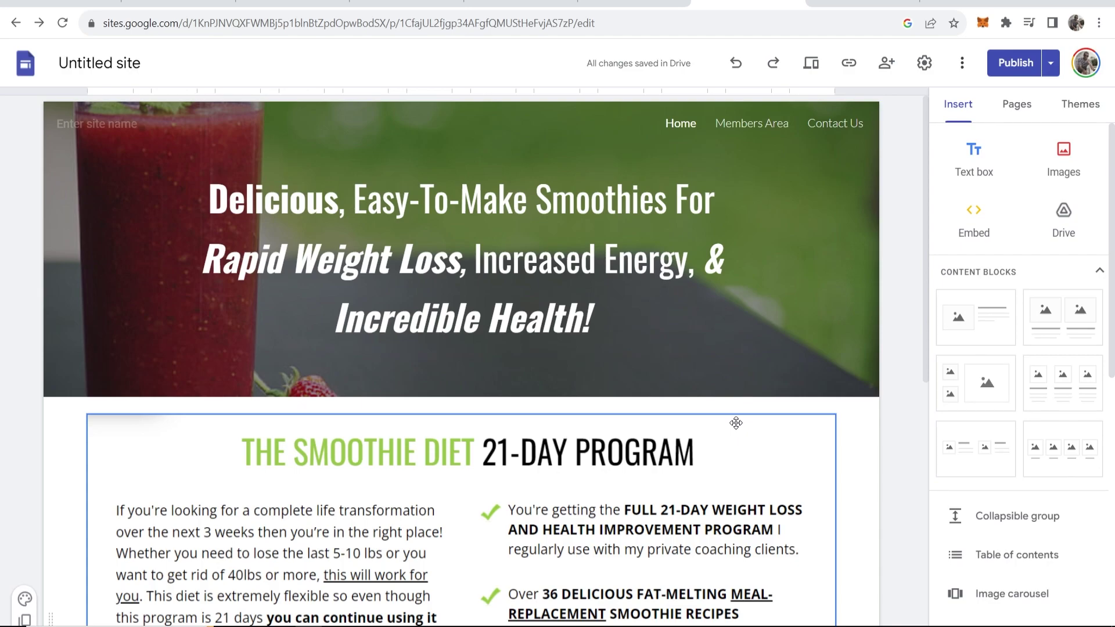
{"action": "scroll", "coordinate": [1018, 456], "scroll_direction": "down", "scroll_amount": 5}
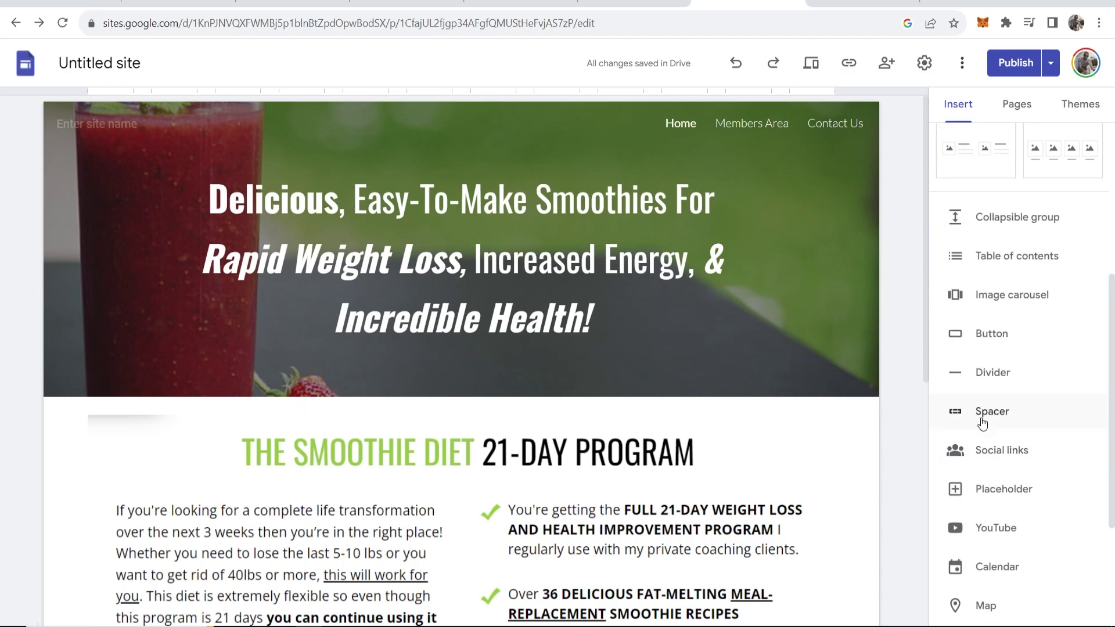
{"action": "left_click", "coordinate": [1017, 343]}
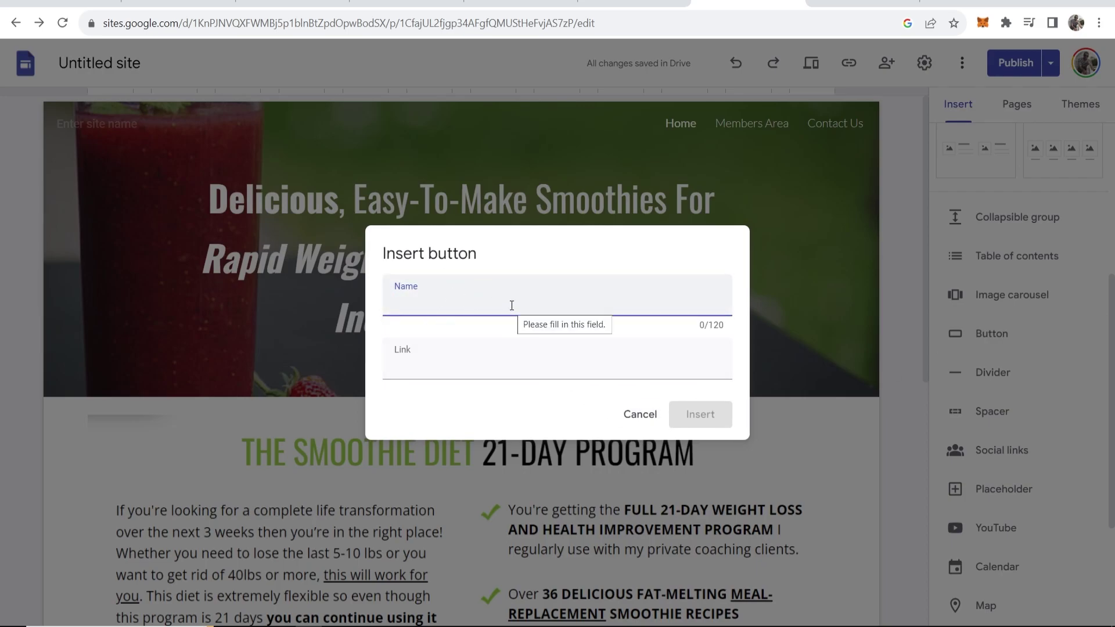
{"action": "type", "text": "Download"}
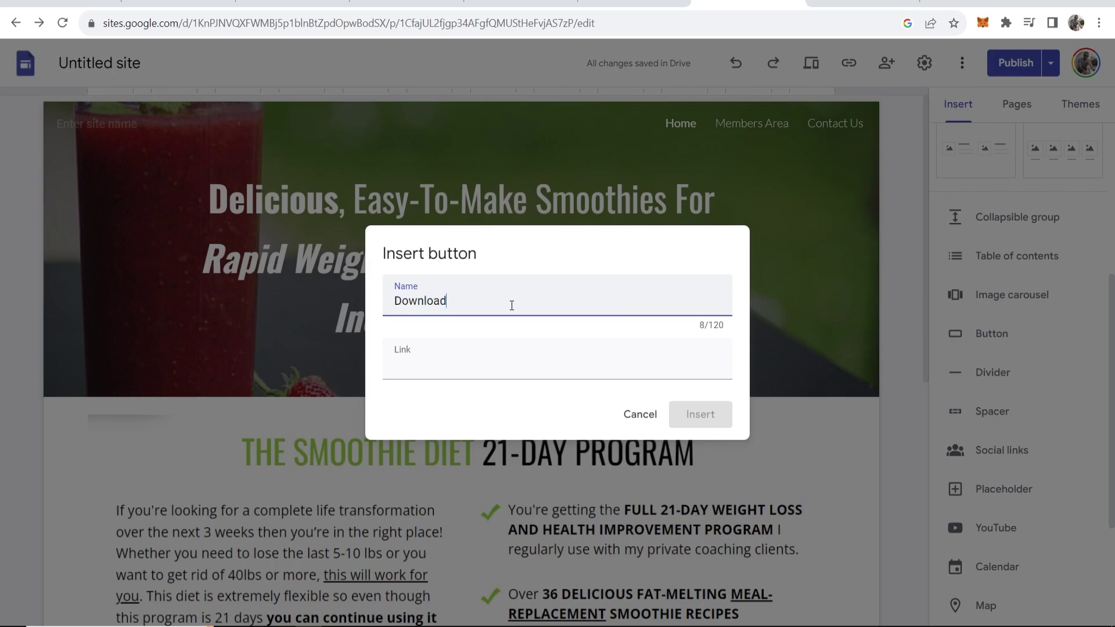
{"action": "left_click", "coordinate": [521, 3]}
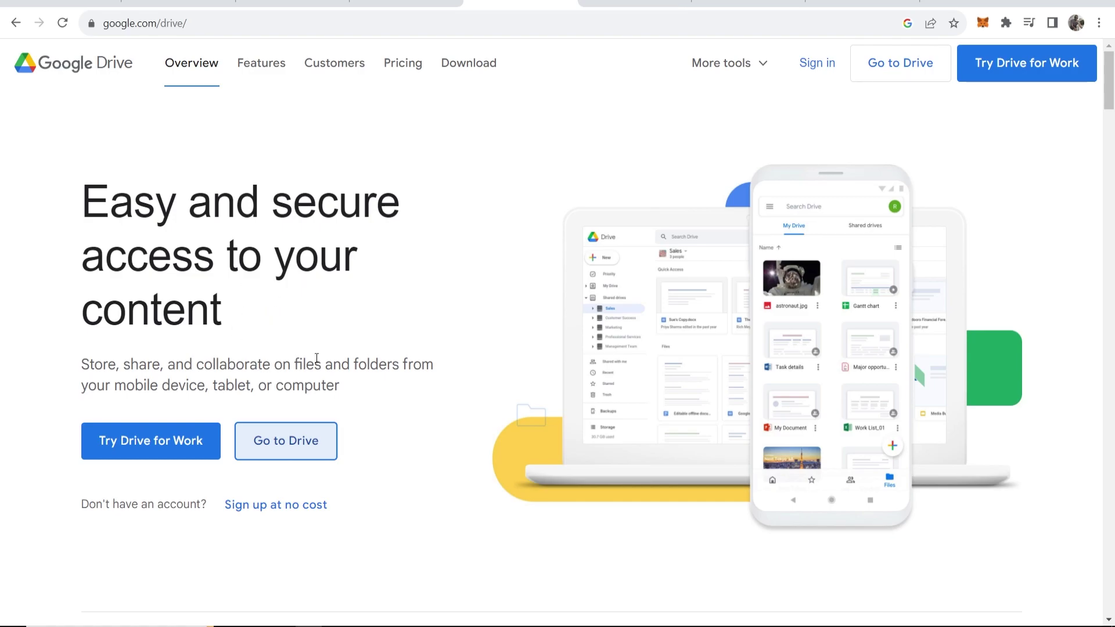
Show the My Drive file list, opening the New menu and closing it unused.
{"action": "left_click", "coordinate": [625, 1]}
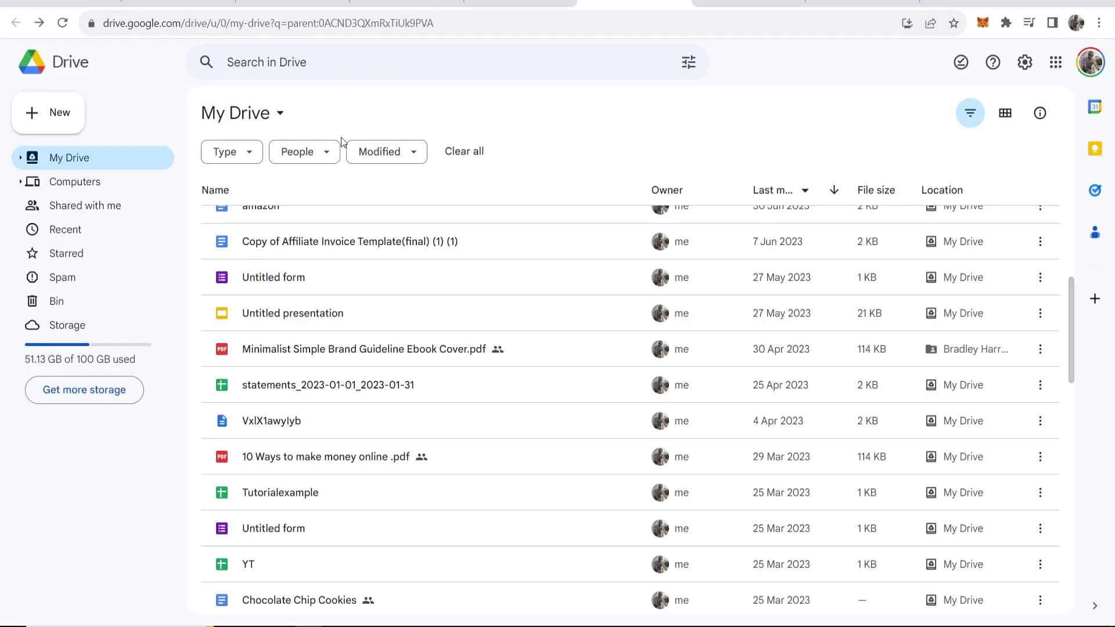
{"action": "left_click", "coordinate": [43, 118]}
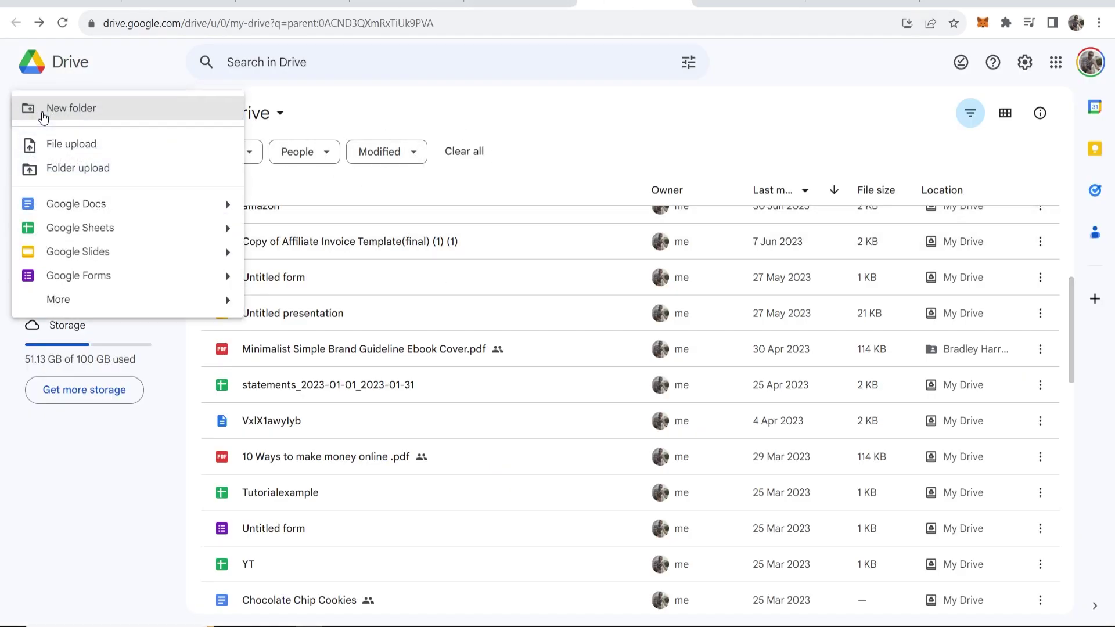
{"action": "left_click", "coordinate": [556, 117]}
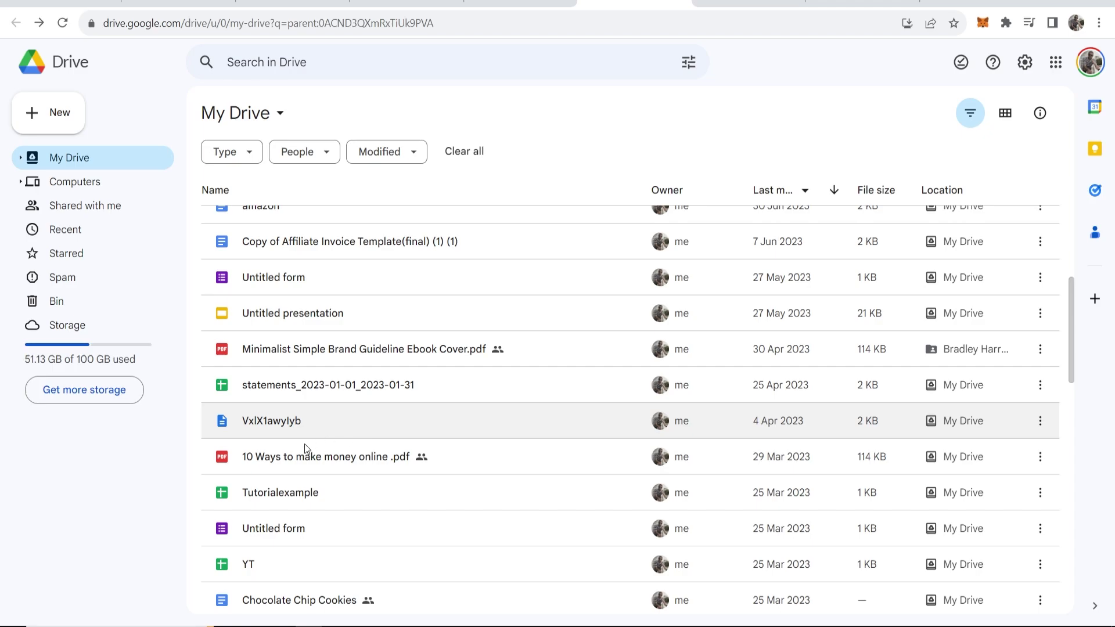
Make '10 Ways to make money online .pdf' viewable by anyone with the link and copy the link.
{"action": "right_click", "coordinate": [373, 459]}
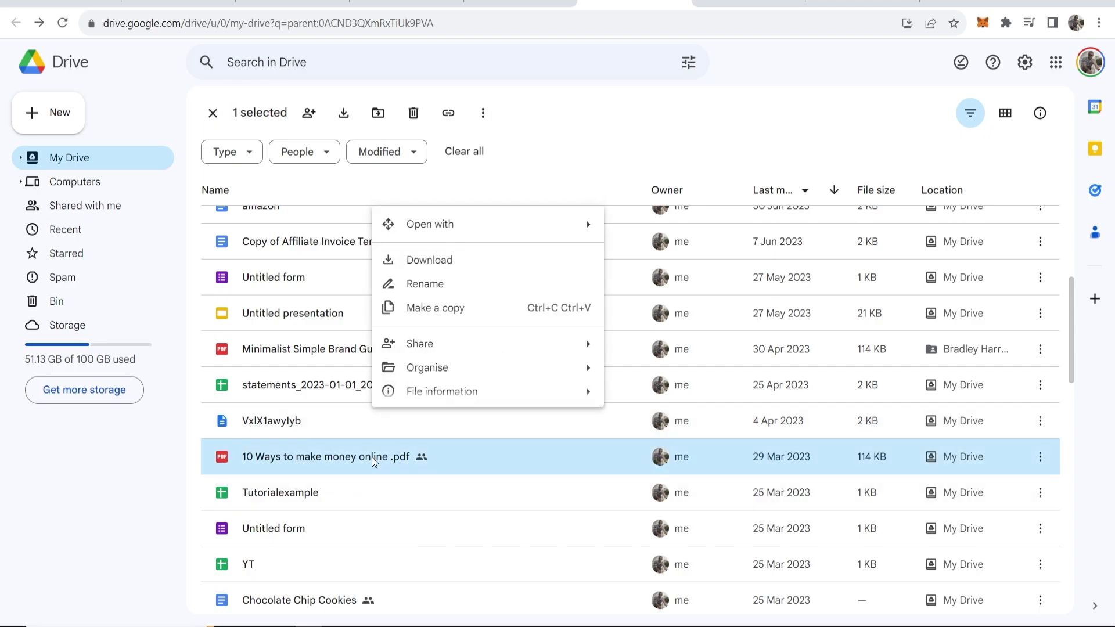
{"action": "mouse_move", "coordinate": [481, 351]}
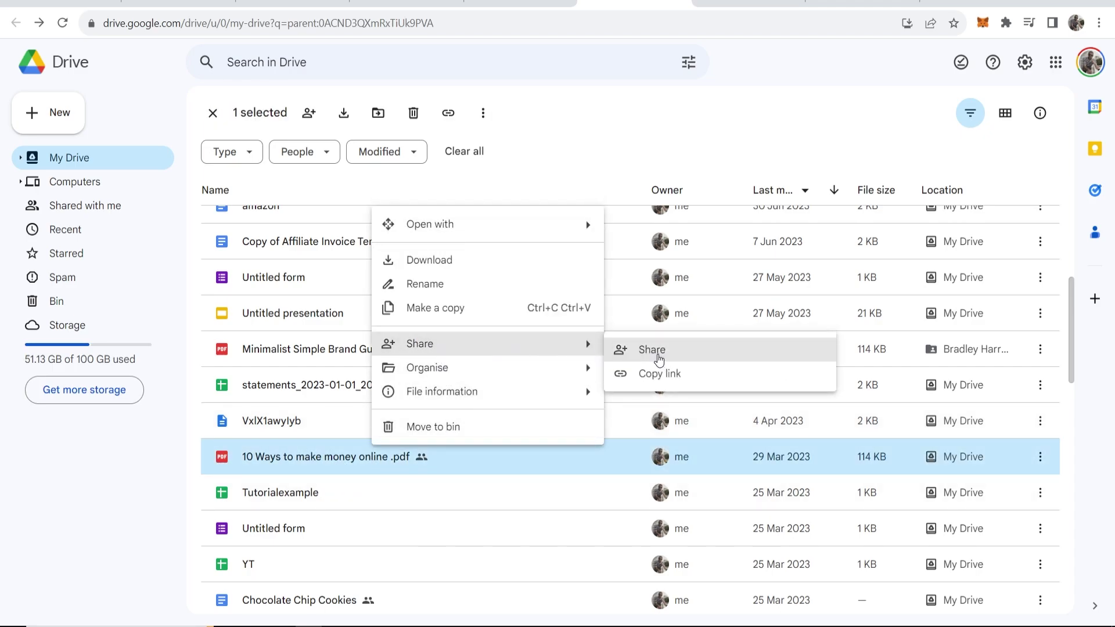
{"action": "left_click", "coordinate": [659, 361]}
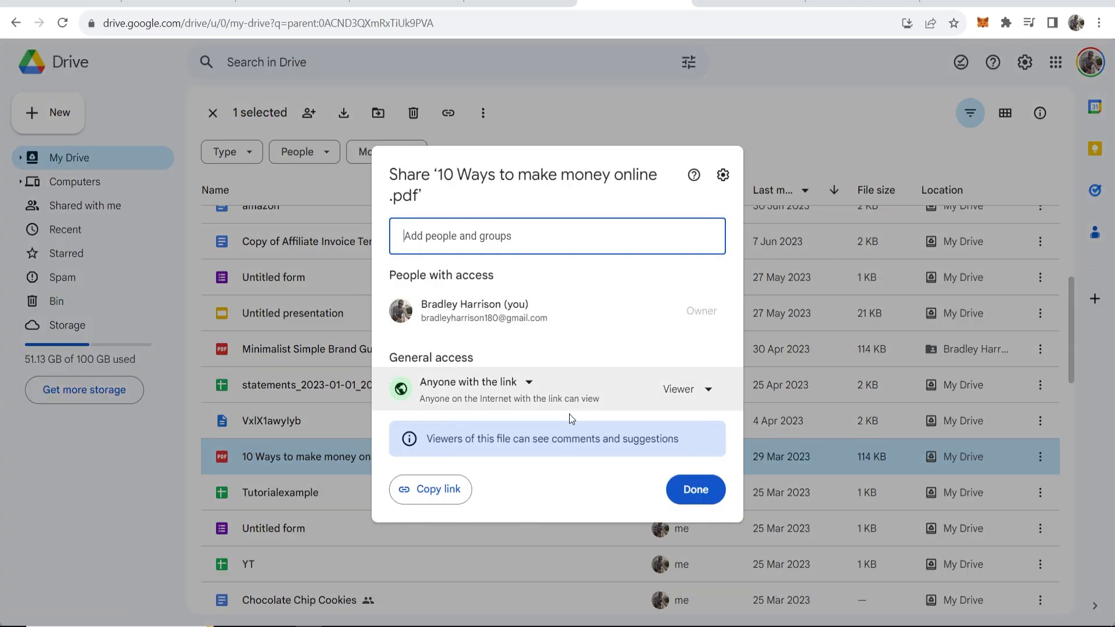
{"action": "left_click", "coordinate": [525, 384]}
{"action": "left_click", "coordinate": [510, 416]}
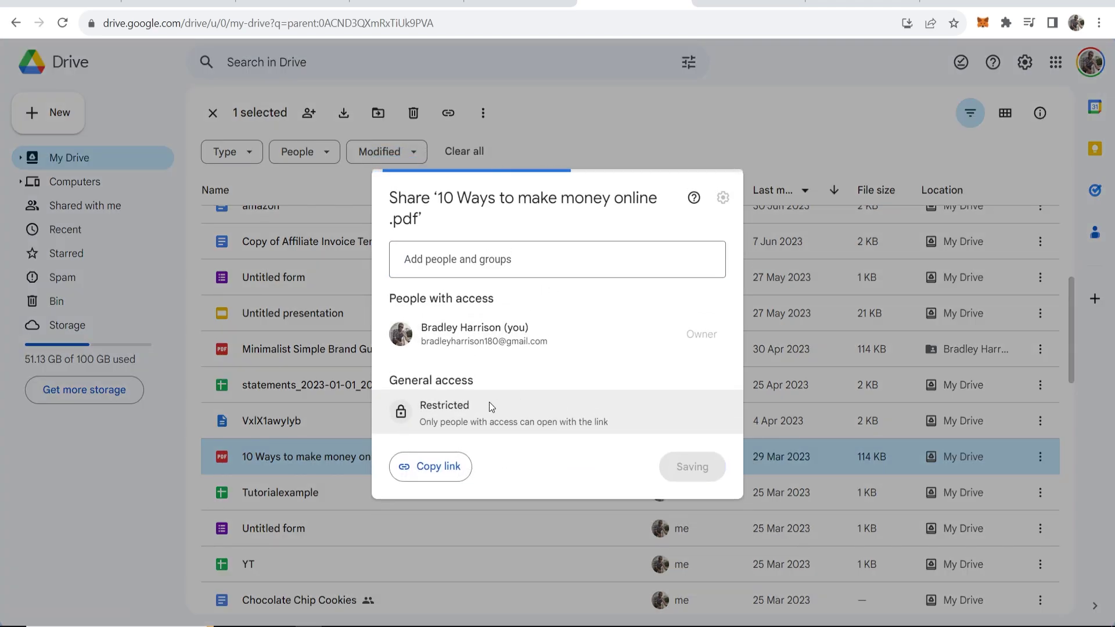
{"action": "left_click", "coordinate": [470, 407]}
{"action": "left_click", "coordinate": [508, 471]}
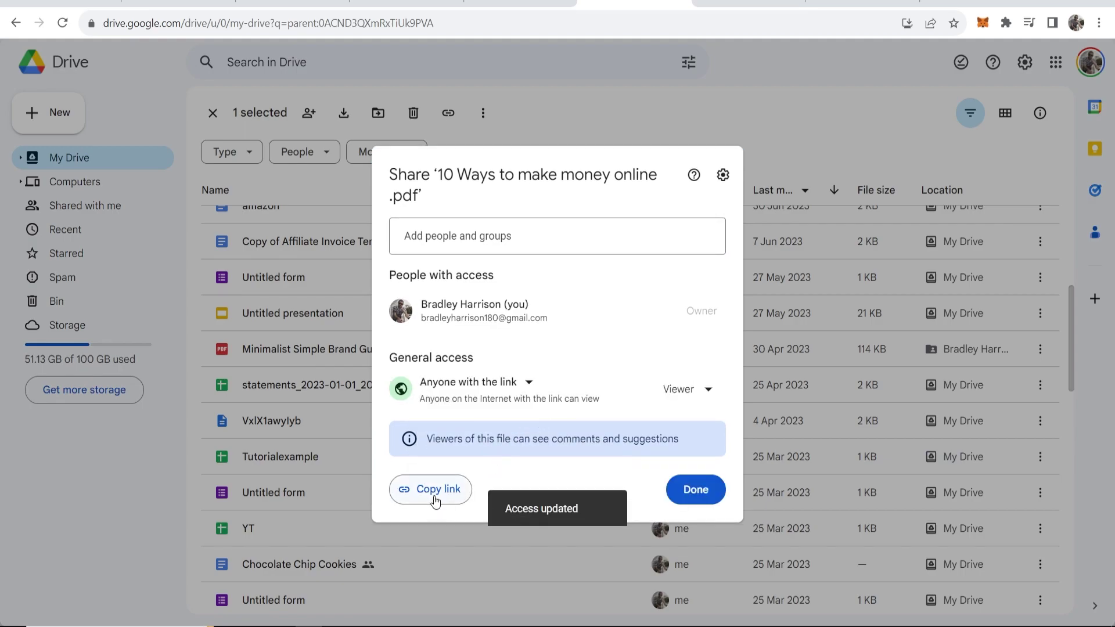
{"action": "left_click", "coordinate": [422, 494]}
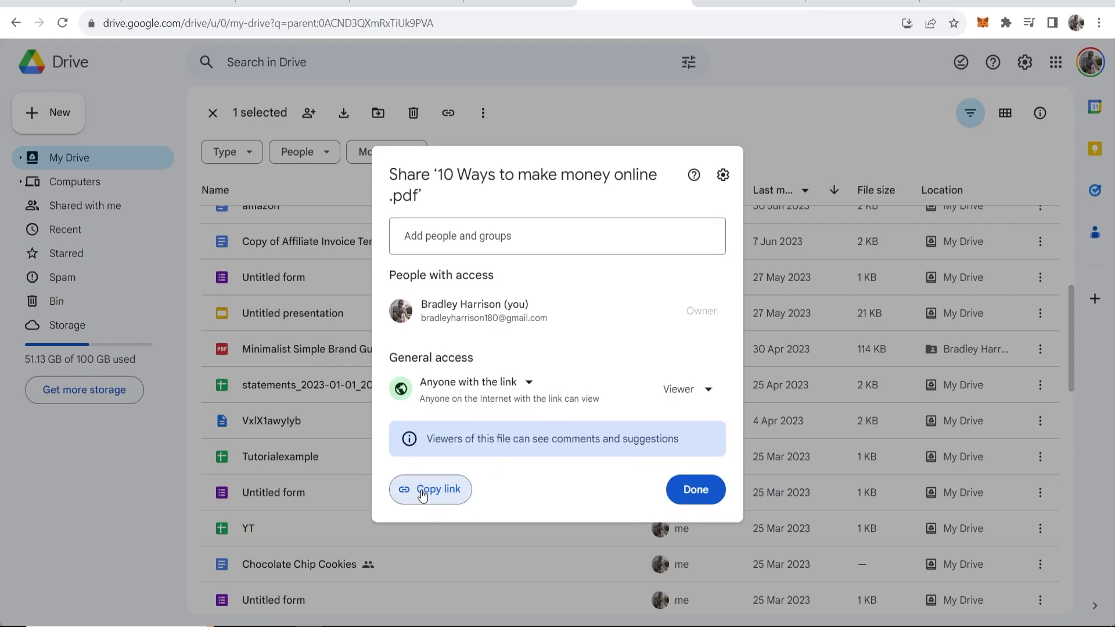
{"action": "left_click", "coordinate": [697, 491]}
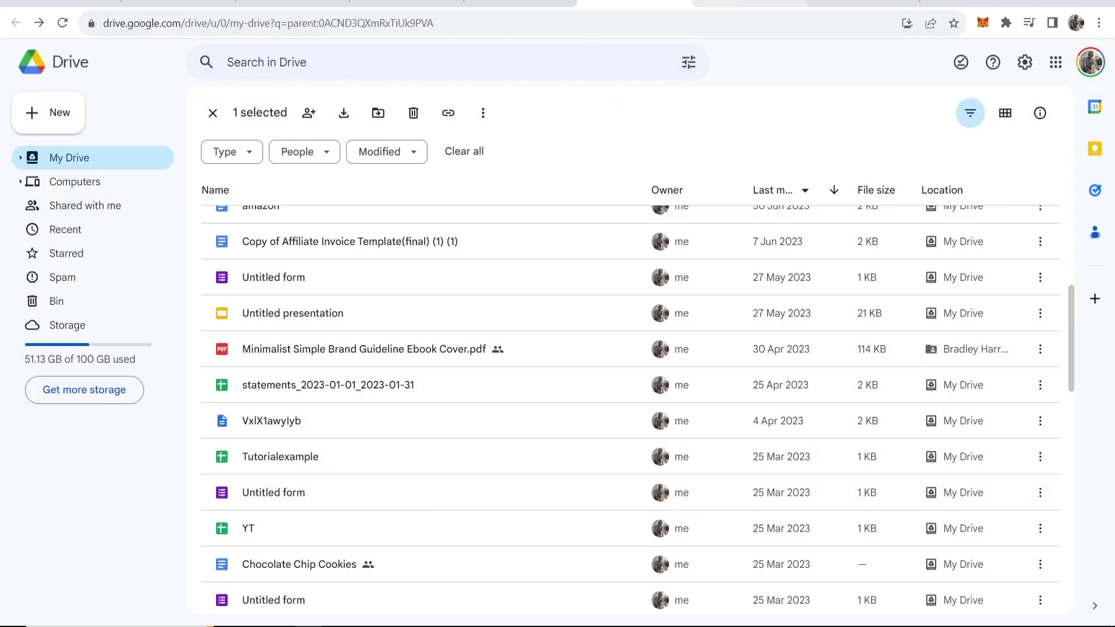
{"action": "left_click", "coordinate": [749, 4]}
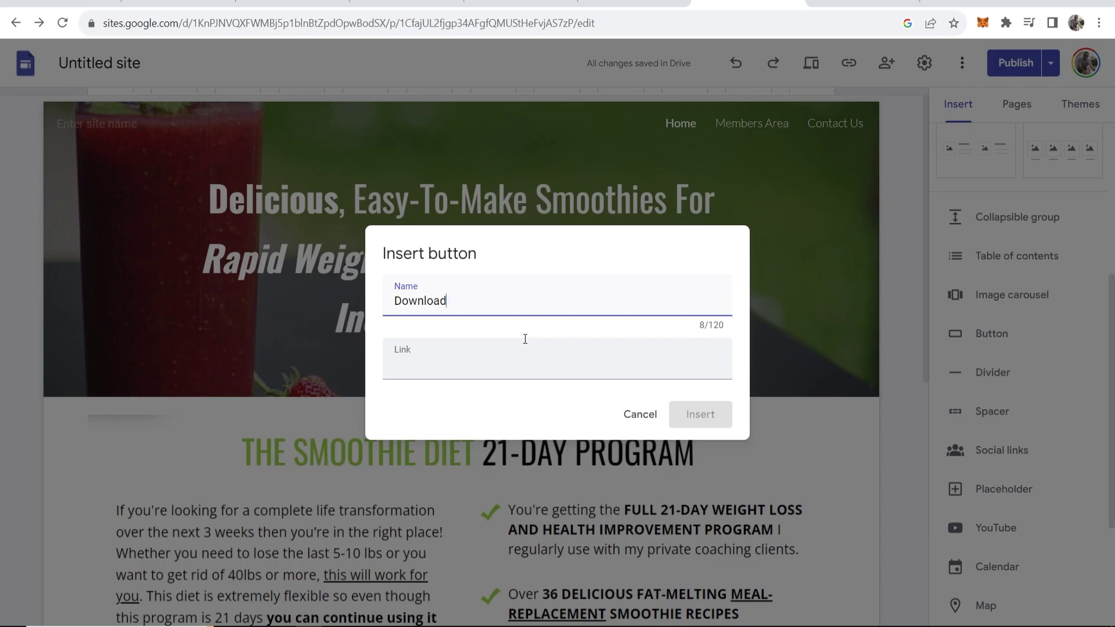
{"action": "left_click", "coordinate": [388, 615]}
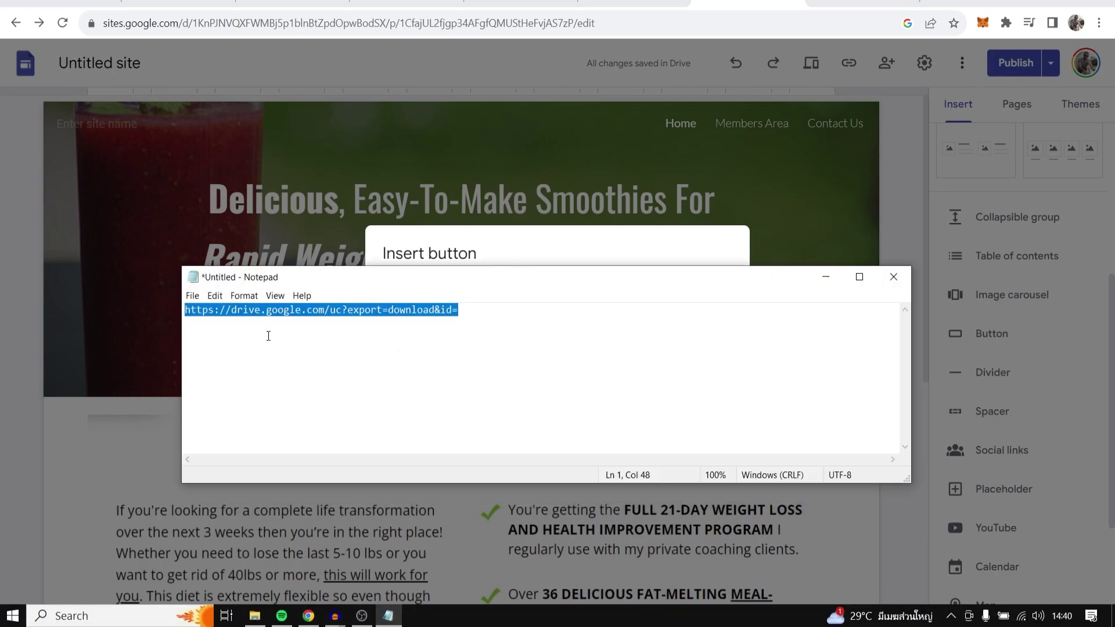
{"action": "left_click_drag", "start_coordinate": [488, 310], "coordinate": [186, 308]}
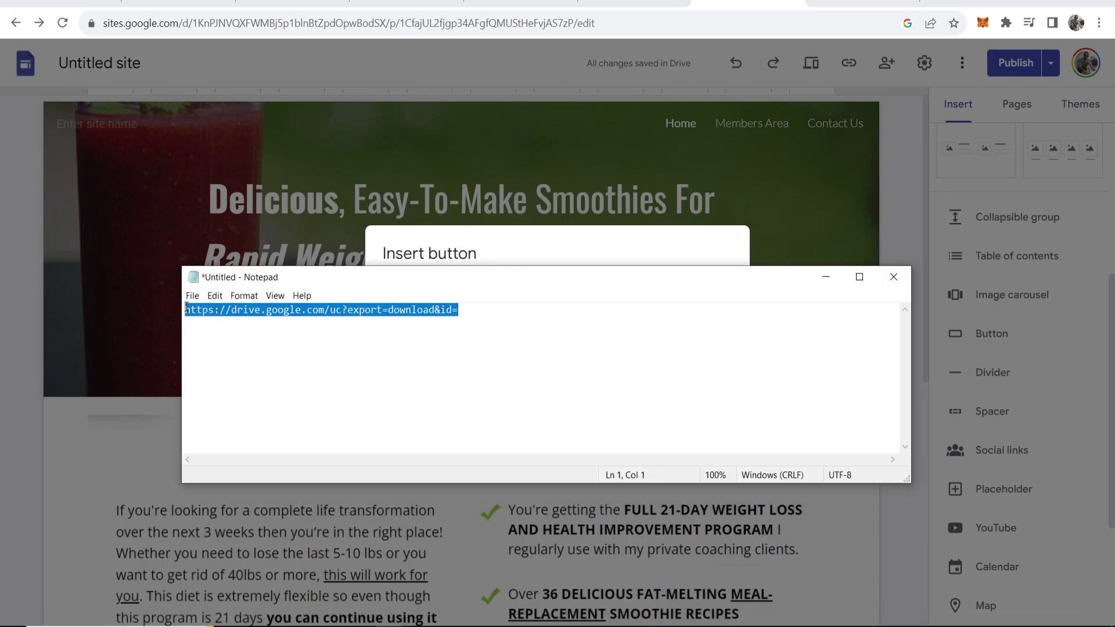
{"action": "left_click", "coordinate": [372, 310]}
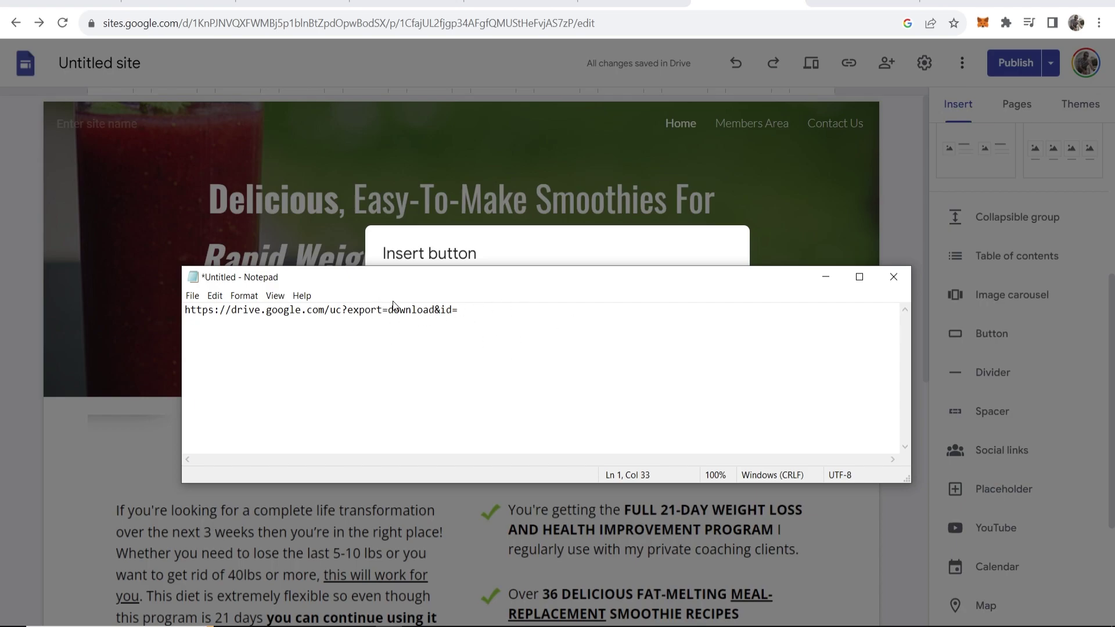
{"action": "left_click", "coordinate": [494, 306]}
{"action": "key", "text": "Return"}
{"action": "key", "text": "Return"}
{"action": "key", "text": "ctrl+v"}
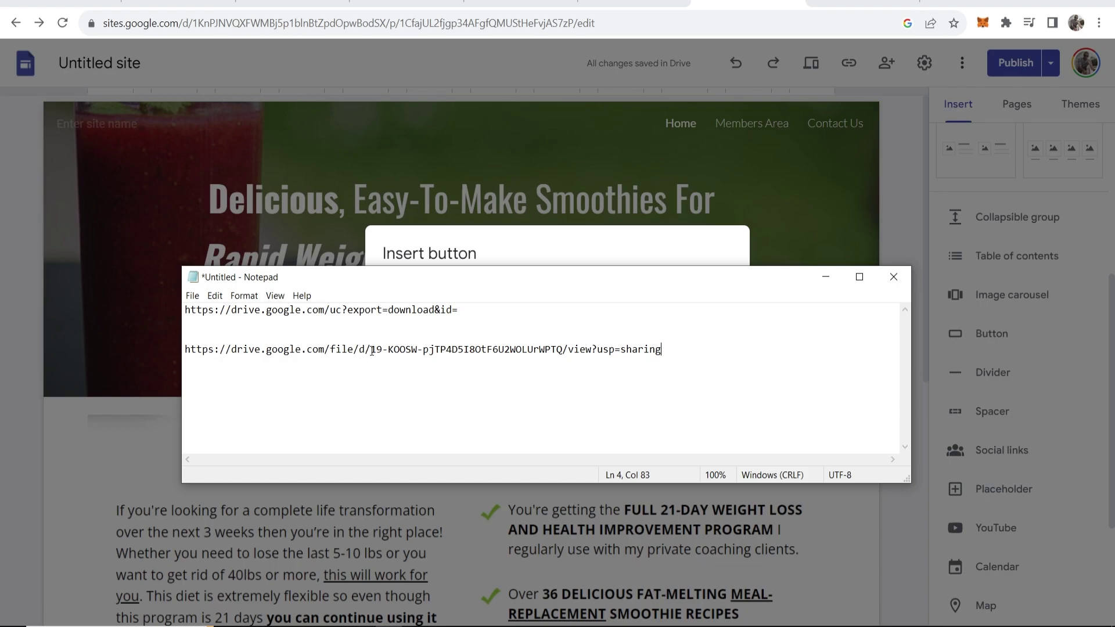
Copy the file ID out of the pasted Drive share link.
{"action": "left_click_drag", "start_coordinate": [371, 349], "coordinate": [561, 350]}
{"action": "left_click", "coordinate": [558, 349]}
{"action": "left_click_drag", "start_coordinate": [370, 350], "coordinate": [567, 349]}
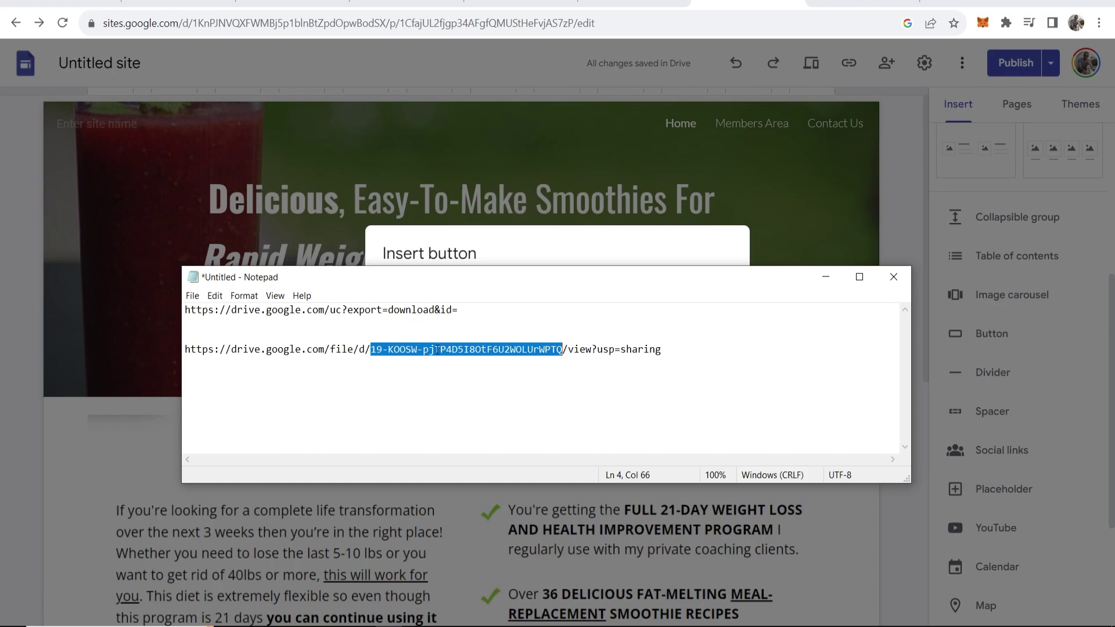
{"action": "right_click", "coordinate": [456, 356]}
{"action": "left_click", "coordinate": [482, 398]}
Append the full file ID after id= on line 1, redoing a first incomplete paste.
{"action": "left_click", "coordinate": [463, 311]}
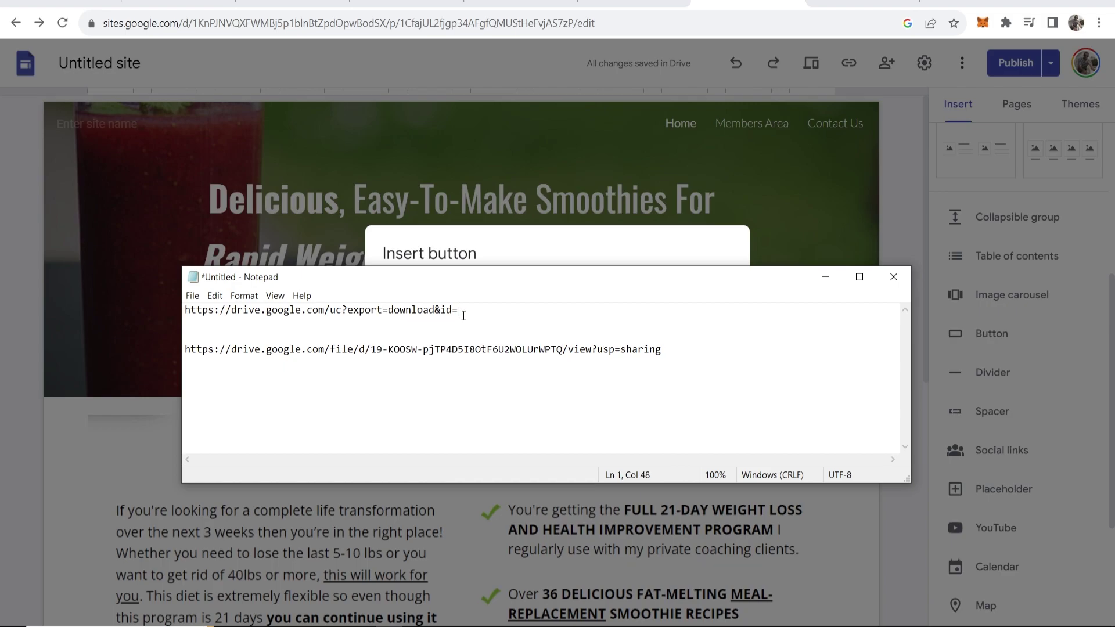
{"action": "right_click", "coordinate": [473, 310]}
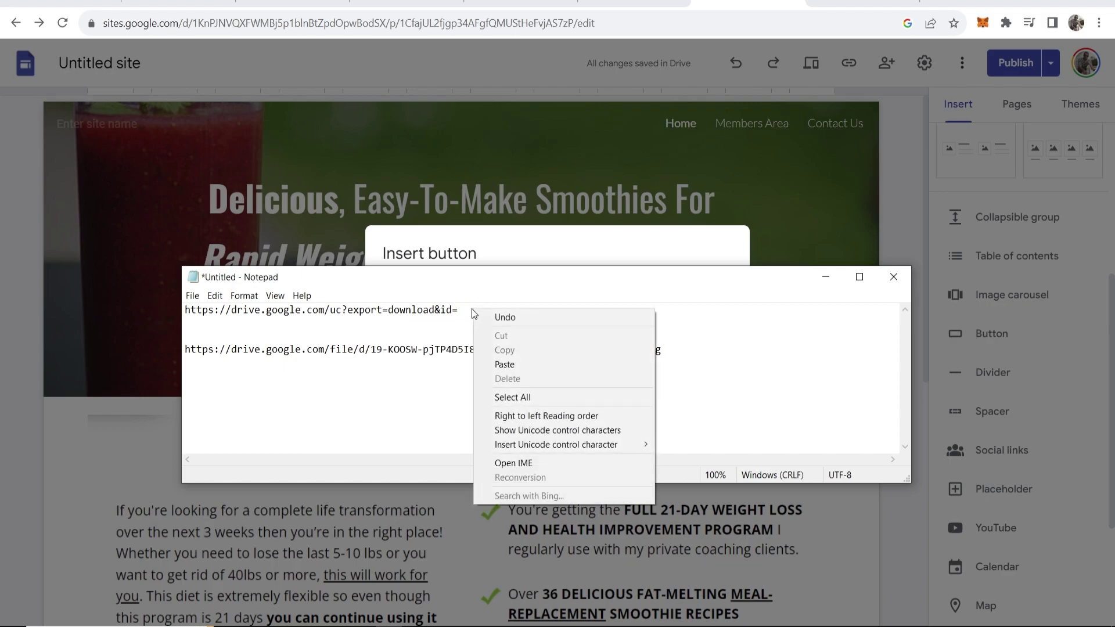
{"action": "left_click", "coordinate": [503, 365]}
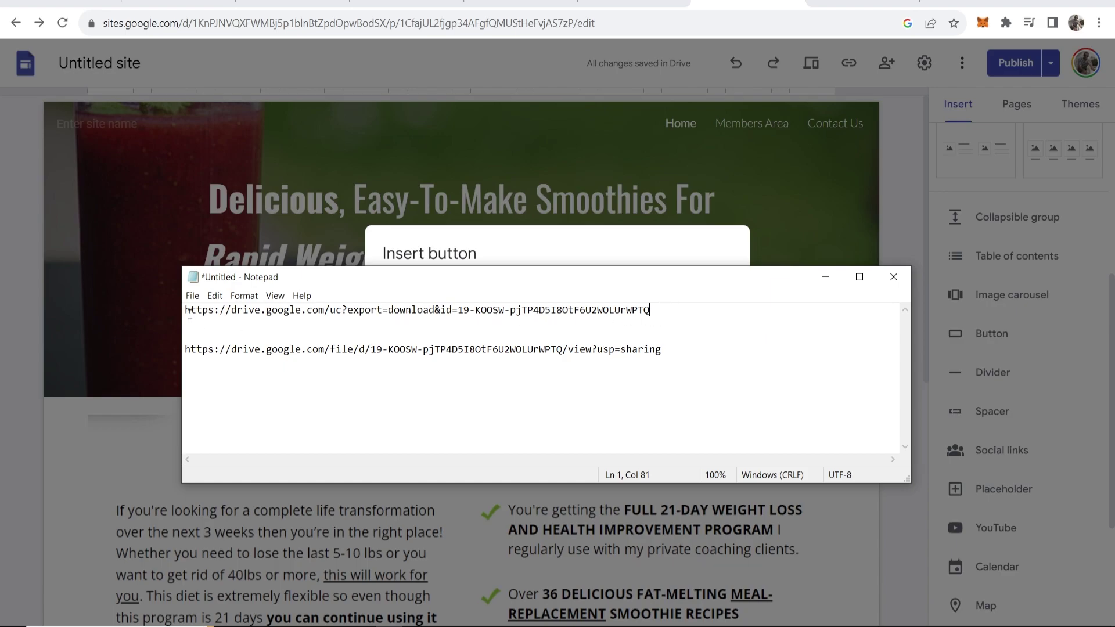
{"action": "key", "text": "BackSpace"}
{"action": "key", "text": "BackSpace"}
{"action": "key", "text": "BackSpace"}
{"action": "key", "text": "BackSpace"}
{"action": "key", "text": "BackSpace"}
{"action": "key", "text": "BackSpace"}
{"action": "key", "text": "BackSpace"}
{"action": "key", "text": "BackSpace"}
{"action": "key", "text": "BackSpace"}
{"action": "key", "text": "BackSpace"}
{"action": "key", "text": "BackSpace"}
{"action": "key", "text": "BackSpace"}
{"action": "key", "text": "BackSpace"}
{"action": "key", "text": "BackSpace"}
{"action": "key", "text": "BackSpace"}
{"action": "key", "text": "BackSpace"}
{"action": "key", "text": "BackSpace"}
{"action": "key", "text": "BackSpace"}
{"action": "key", "text": "BackSpace"}
{"action": "key", "text": "BackSpace"}
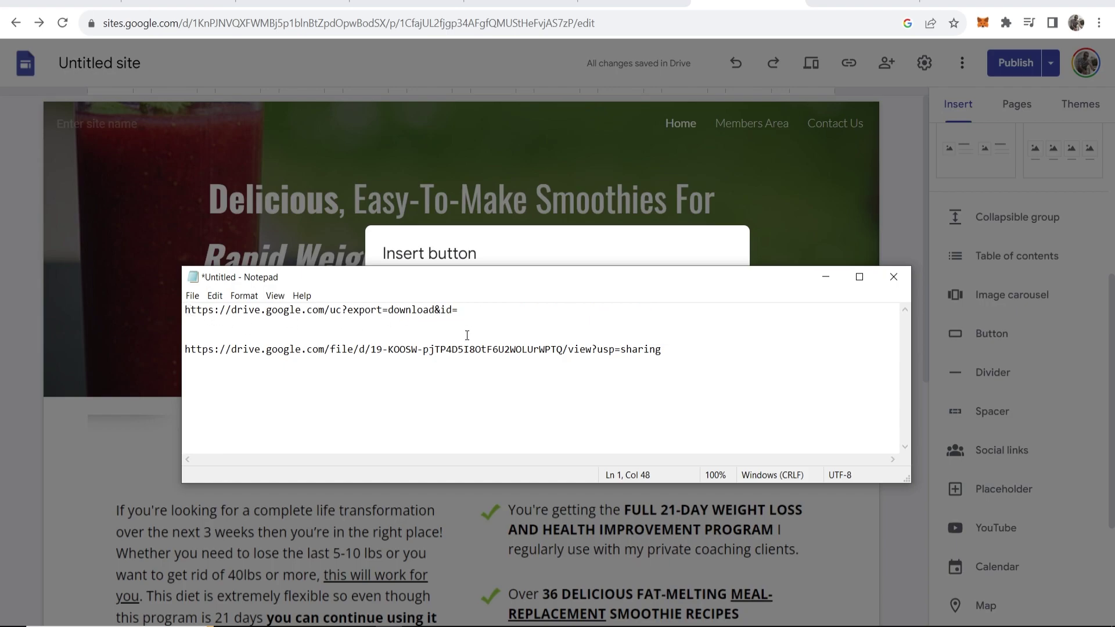
{"action": "left_click_drag", "start_coordinate": [370, 350], "coordinate": [561, 350]}
{"action": "right_click", "coordinate": [550, 347]}
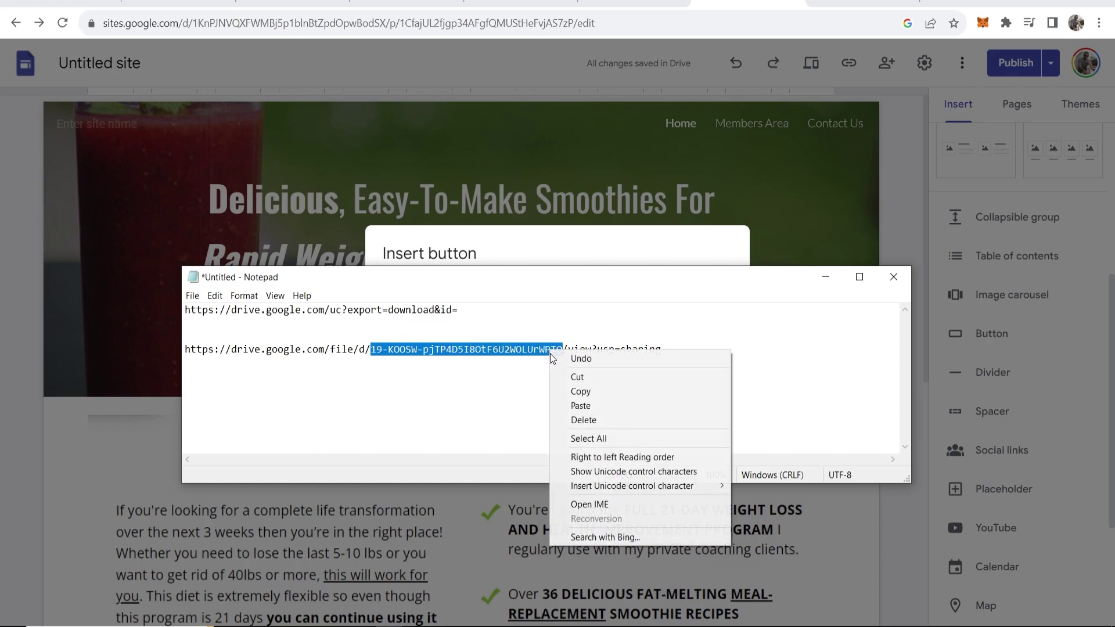
{"action": "left_click", "coordinate": [572, 387]}
{"action": "left_click", "coordinate": [469, 315]}
{"action": "right_click", "coordinate": [469, 316]}
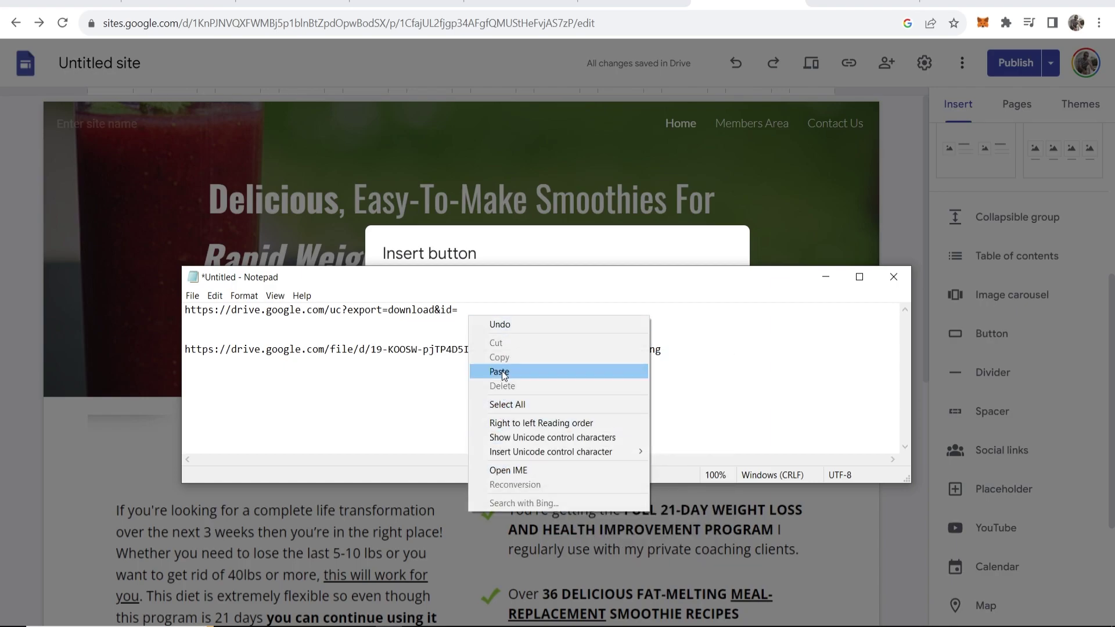
{"action": "left_click", "coordinate": [503, 375]}
Copy the completed direct-download URL from line 1.
{"action": "left_click_drag", "start_coordinate": [683, 312], "coordinate": [185, 310]}
{"action": "right_click", "coordinate": [215, 311]}
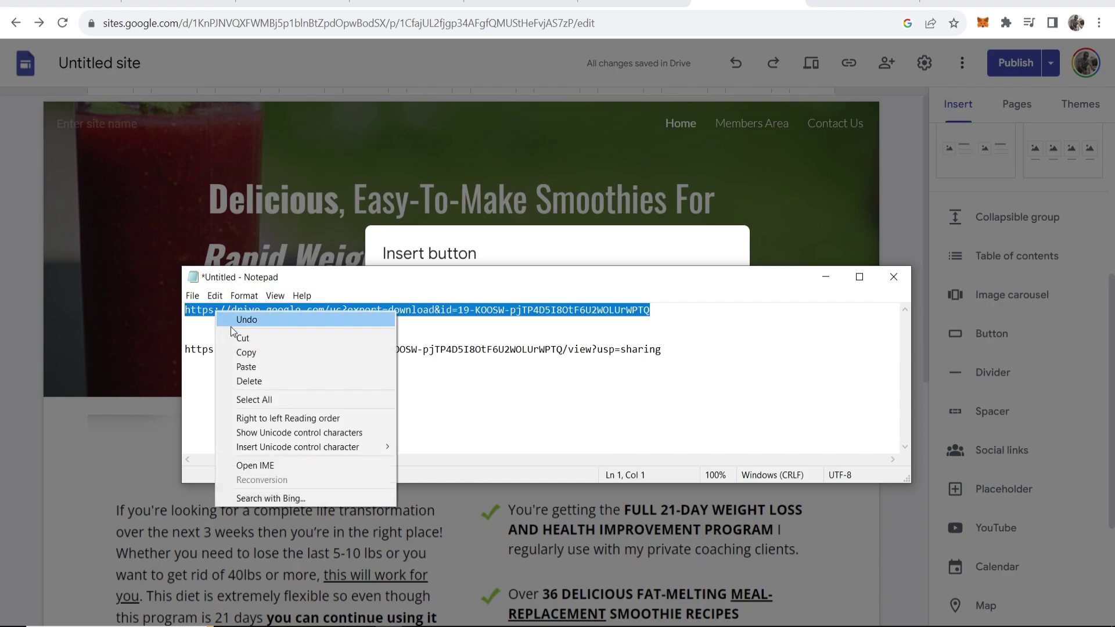
{"action": "left_click", "coordinate": [250, 352]}
Give the Download button the direct-download URL as its link, insert it, and centre it below the header.
{"action": "left_click", "coordinate": [827, 283]}
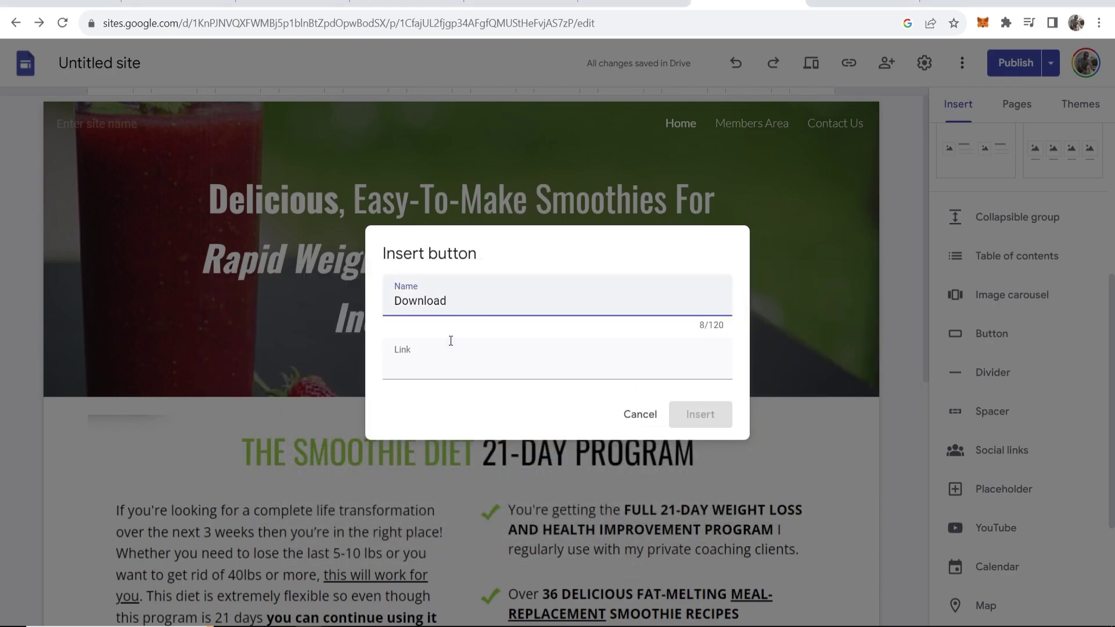
{"action": "left_click", "coordinate": [464, 369]}
{"action": "key", "text": "ctrl+v"}
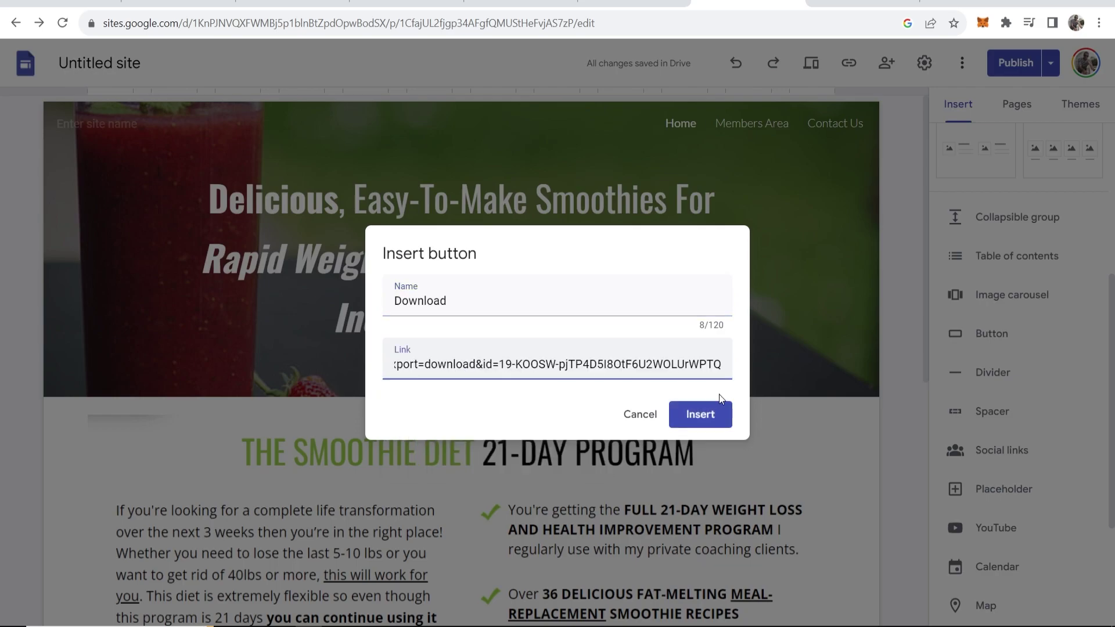
{"action": "left_click", "coordinate": [703, 415]}
{"action": "left_click_drag", "start_coordinate": [142, 192], "coordinate": [461, 192]}
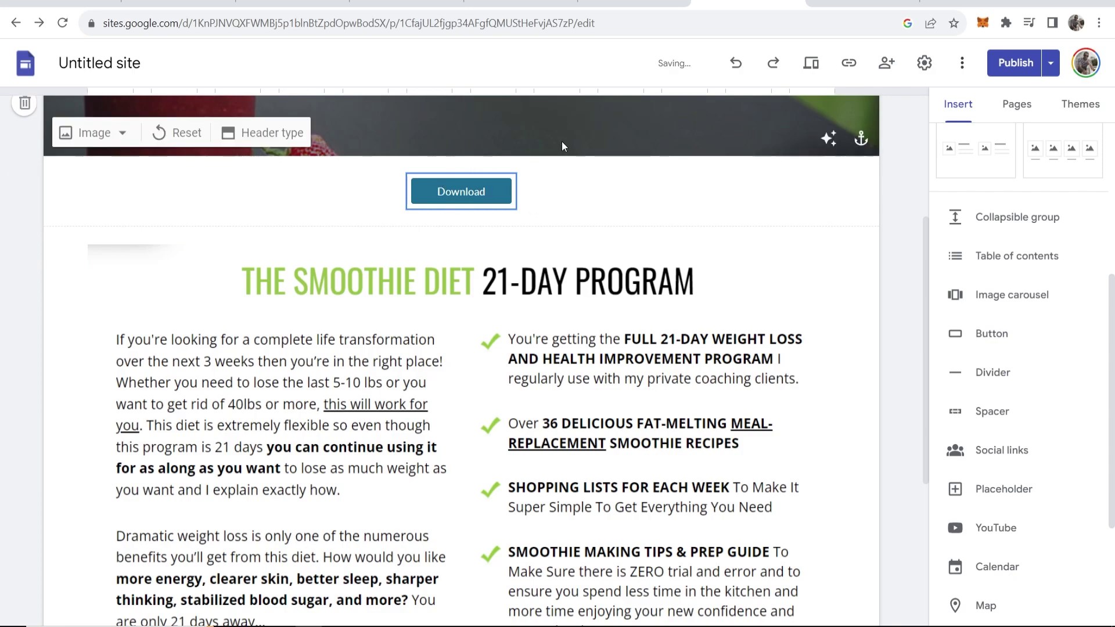
{"action": "left_click", "coordinate": [898, 139]}
{"action": "scroll", "coordinate": [901, 150], "scroll_direction": "up", "scroll_amount": 1}
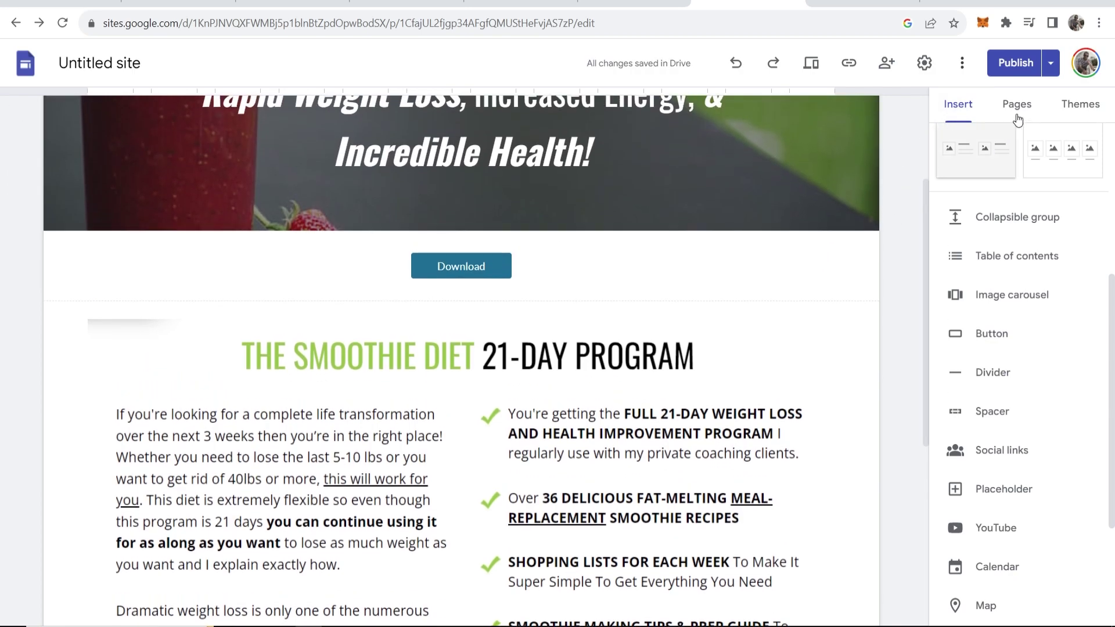
Publish the site and open the live page showing the Download button.
{"action": "left_click", "coordinate": [1011, 68]}
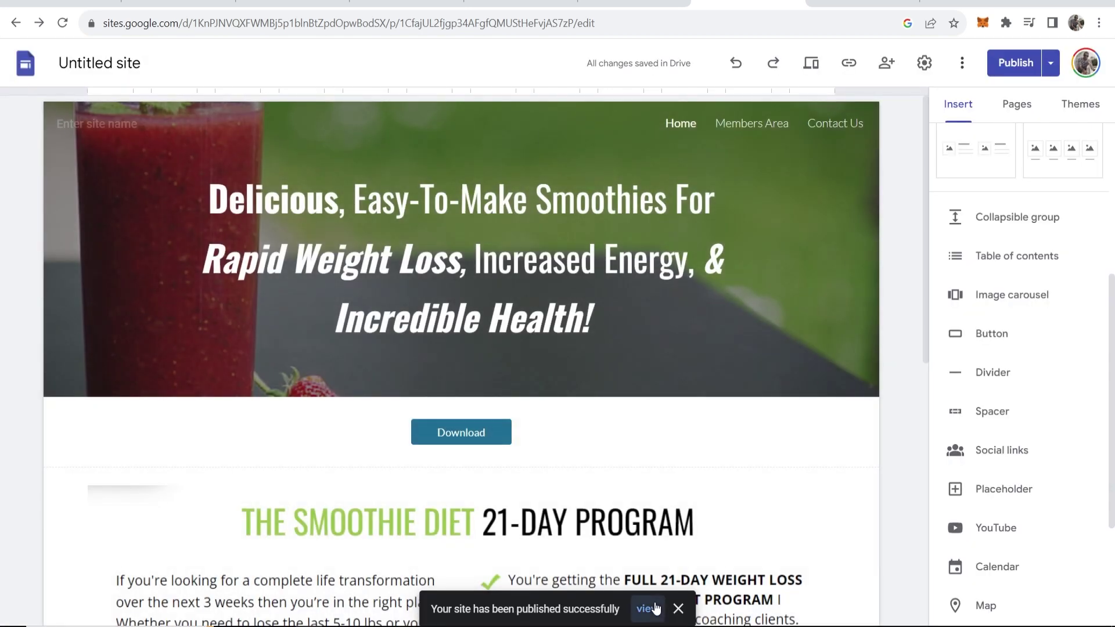
{"action": "left_click", "coordinate": [654, 604]}
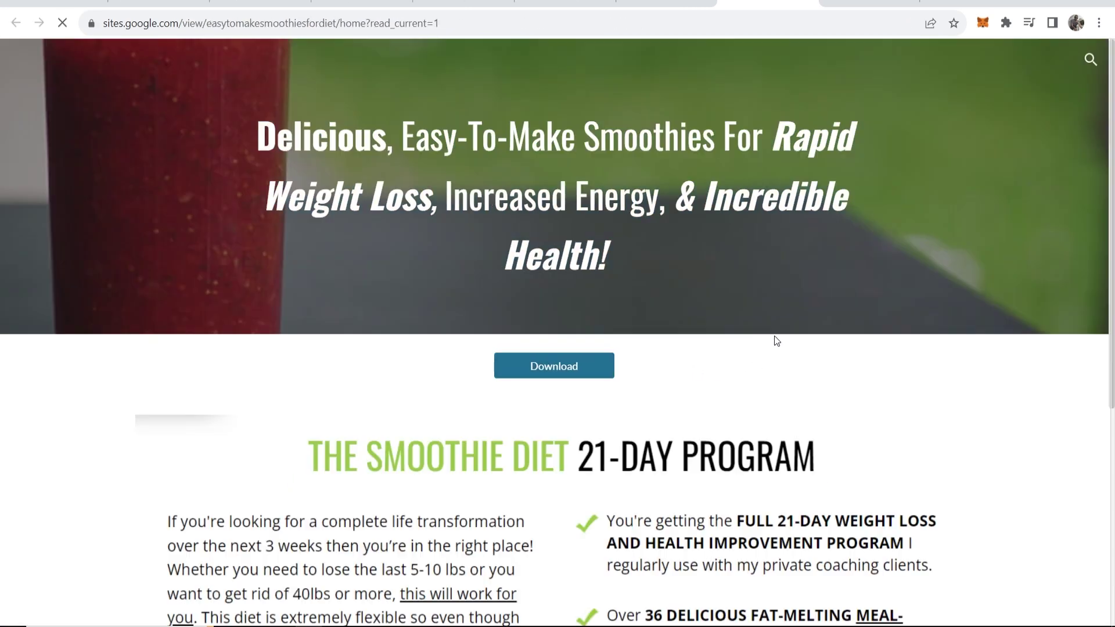